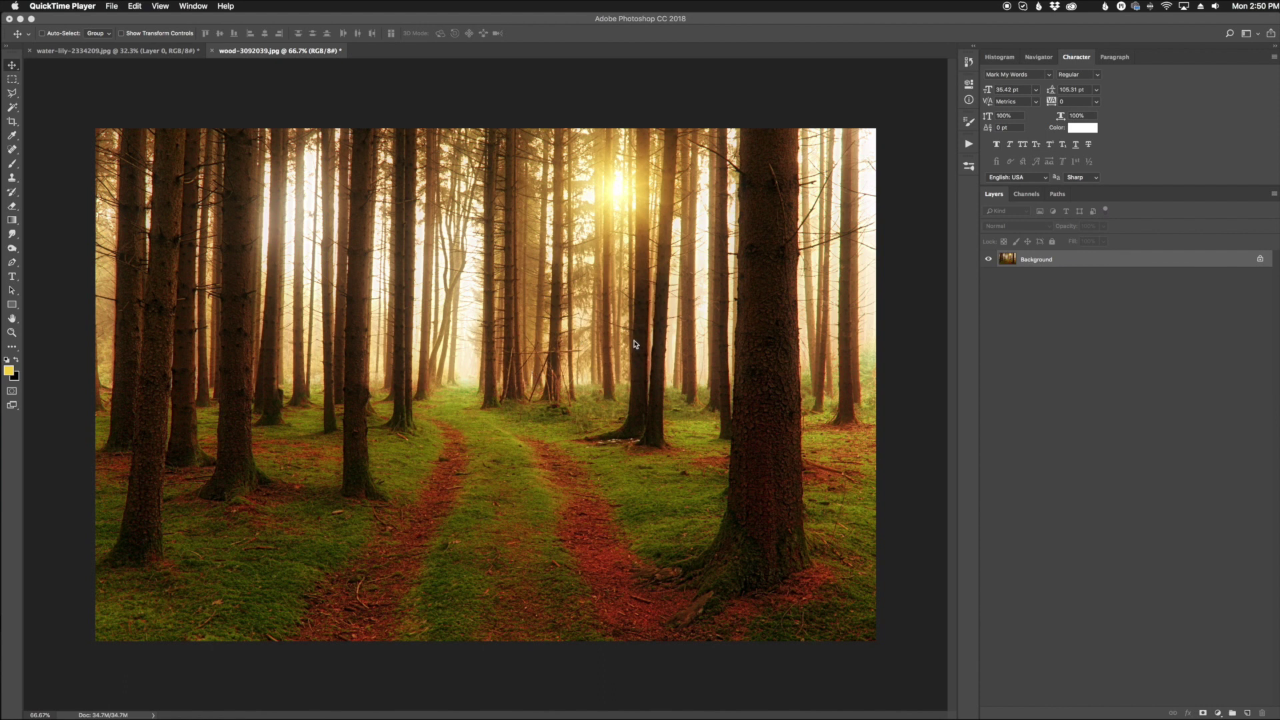
Load the Blue channel as a selection of the bright sky, zooming in briefly to inspect it
{"action": "left_click", "coordinate": [1025, 197]}
{"action": "left_click", "coordinate": [1027, 197]}
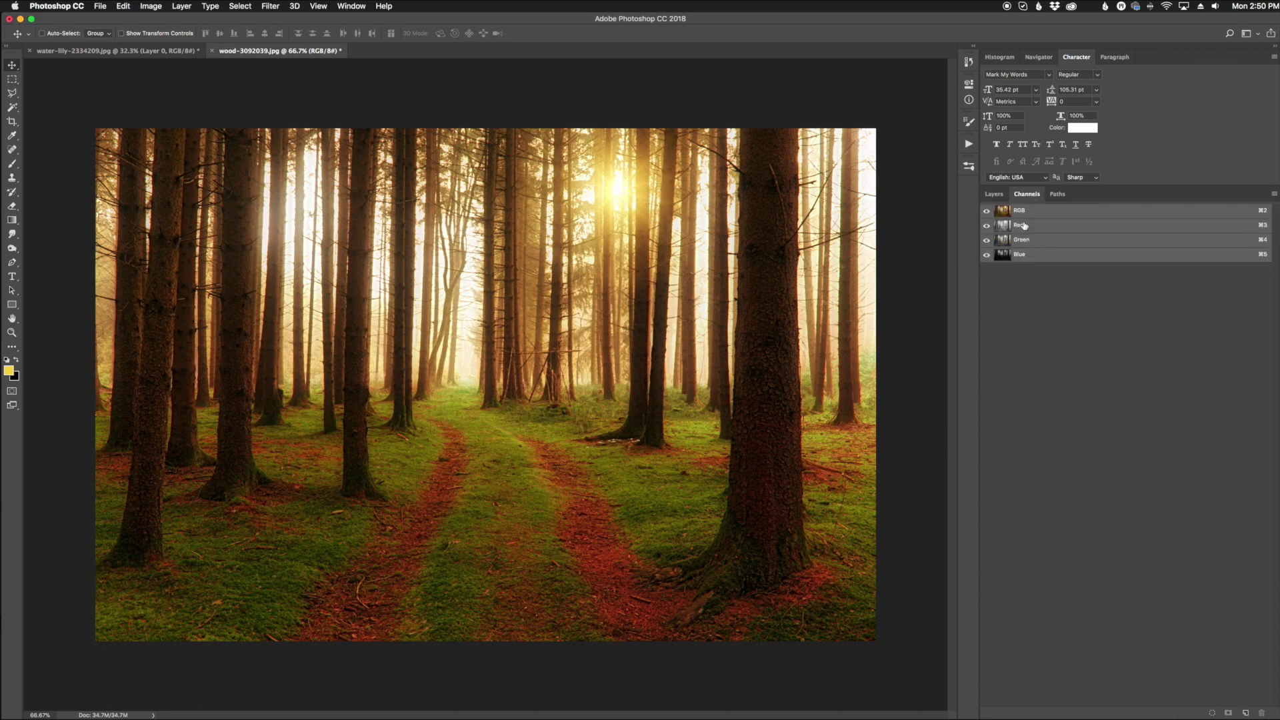
{"action": "left_click", "coordinate": [998, 260], "text": "super"}
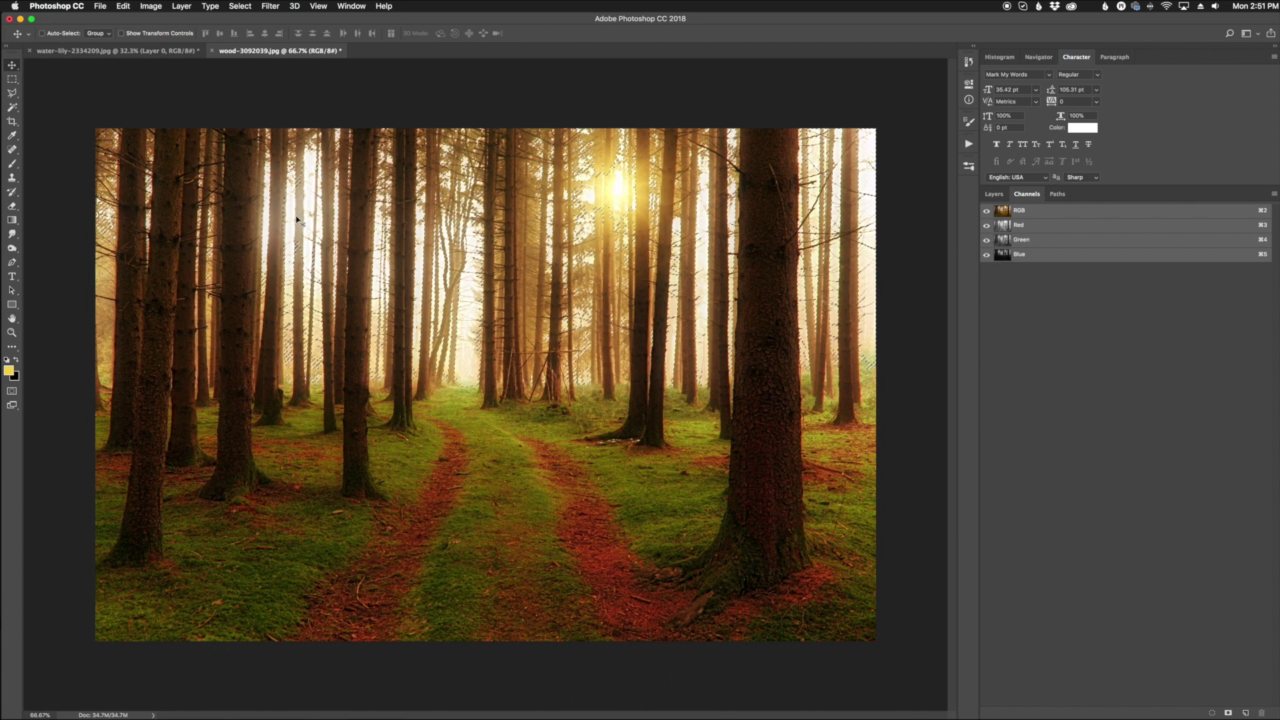
{"action": "scroll", "coordinate": [296, 220], "scroll_direction": "up", "scroll_amount": 5}
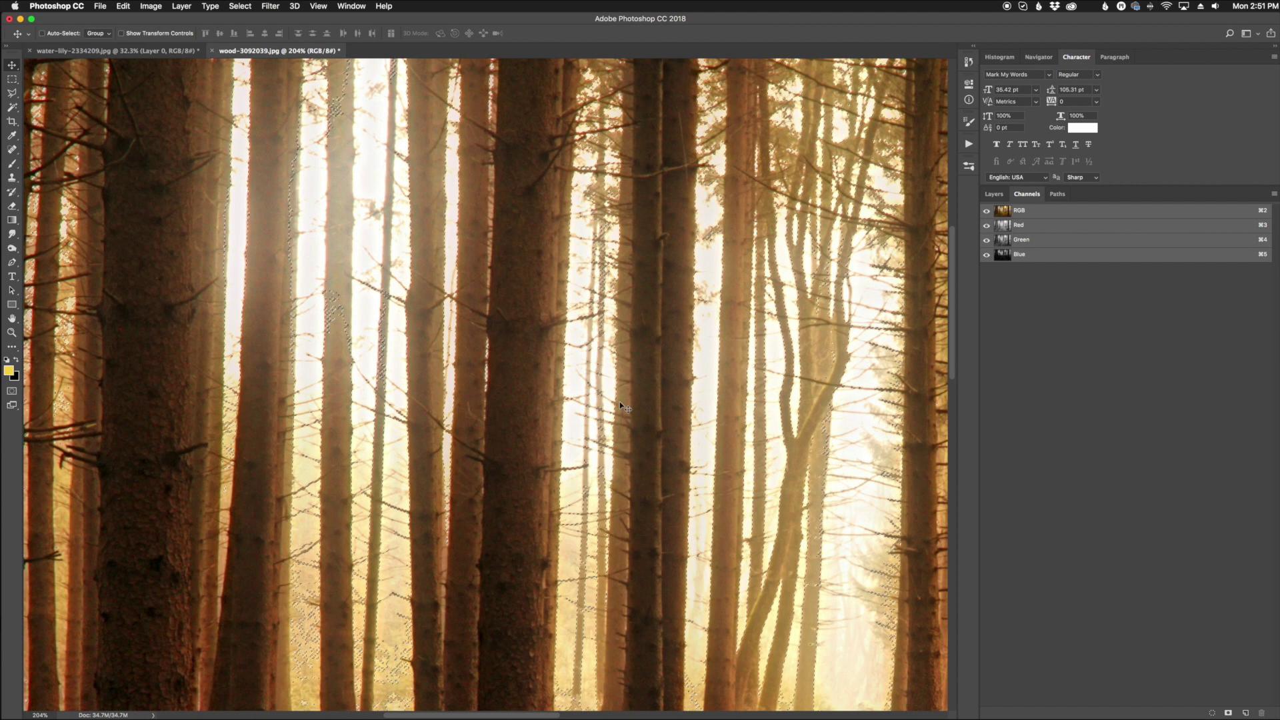
{"action": "scroll", "coordinate": [907, 430], "scroll_direction": "down", "scroll_amount": 5}
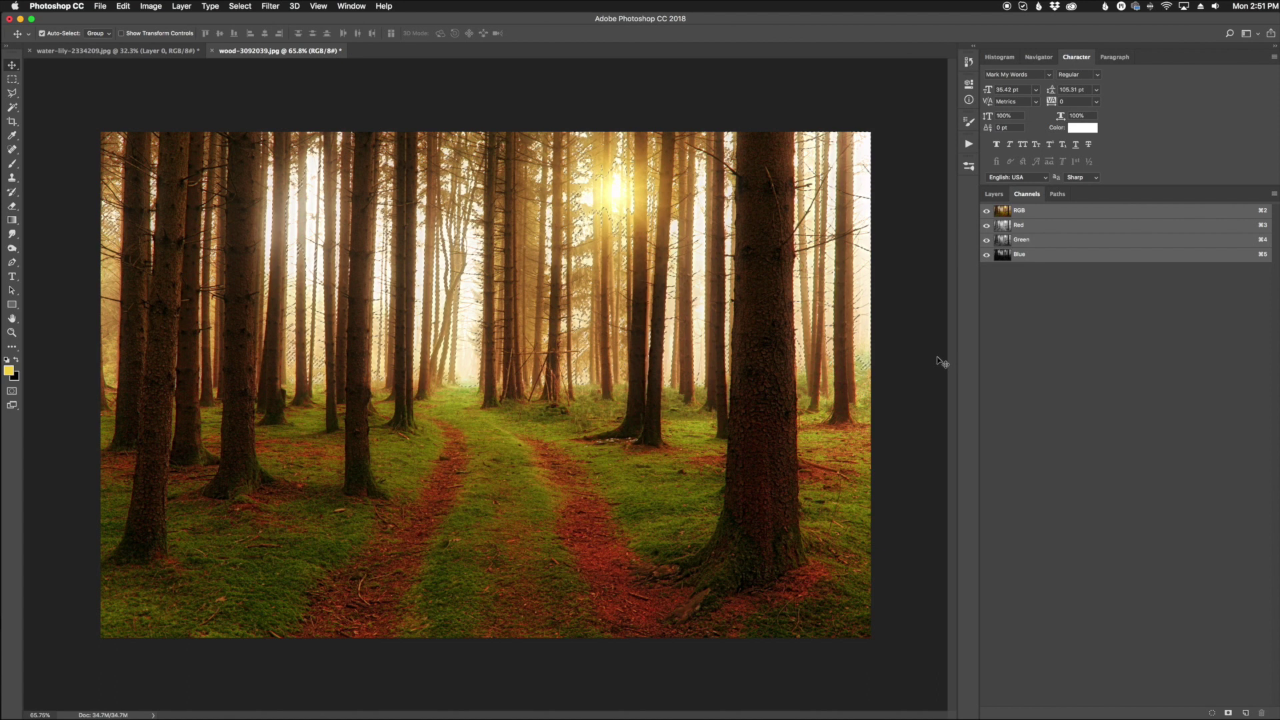
{"action": "key", "text": "super"}
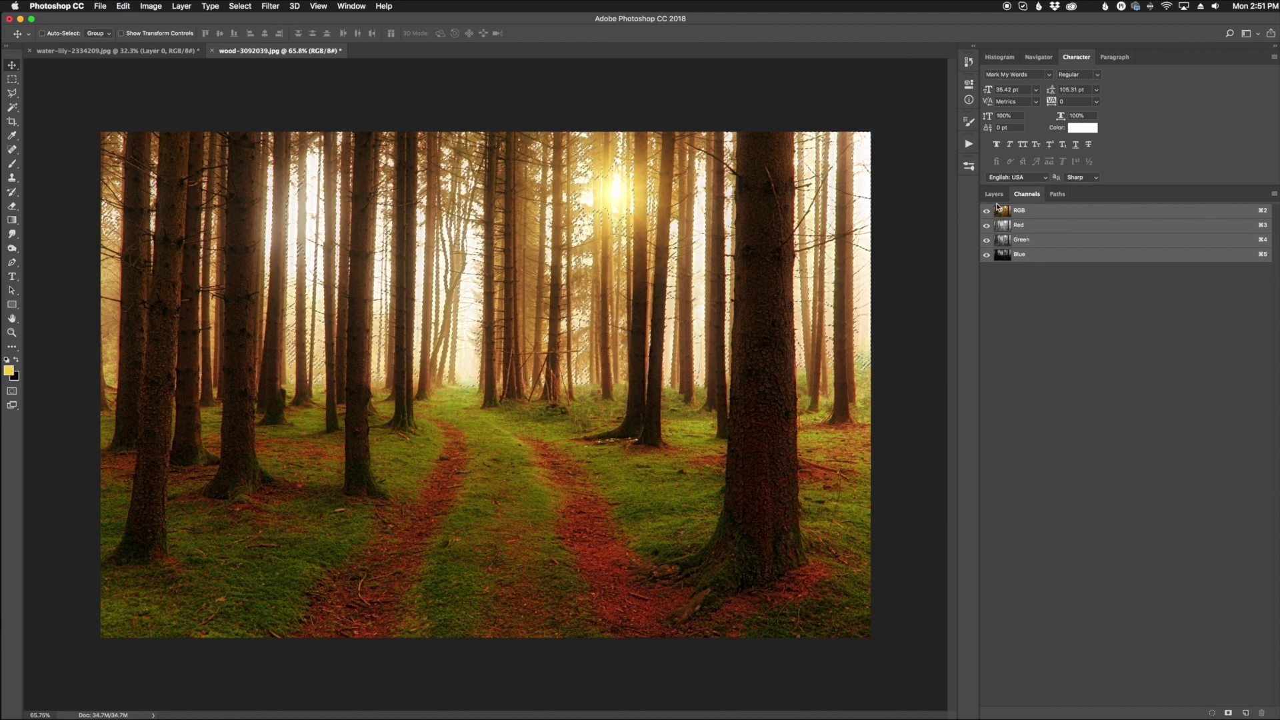
Paste the bright-area selection onto a new Layer 1, hiding and reshowing the Background to check it
{"action": "left_click", "coordinate": [995, 194]}
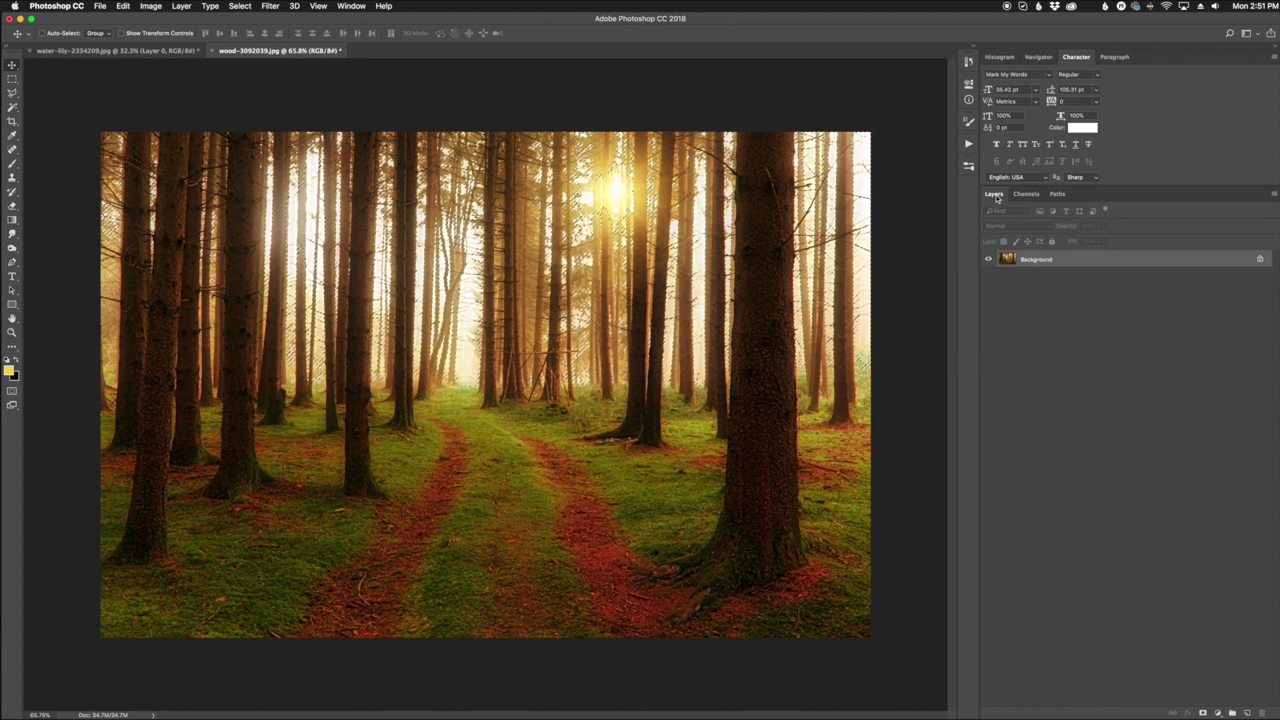
{"action": "left_click", "coordinate": [1247, 713]}
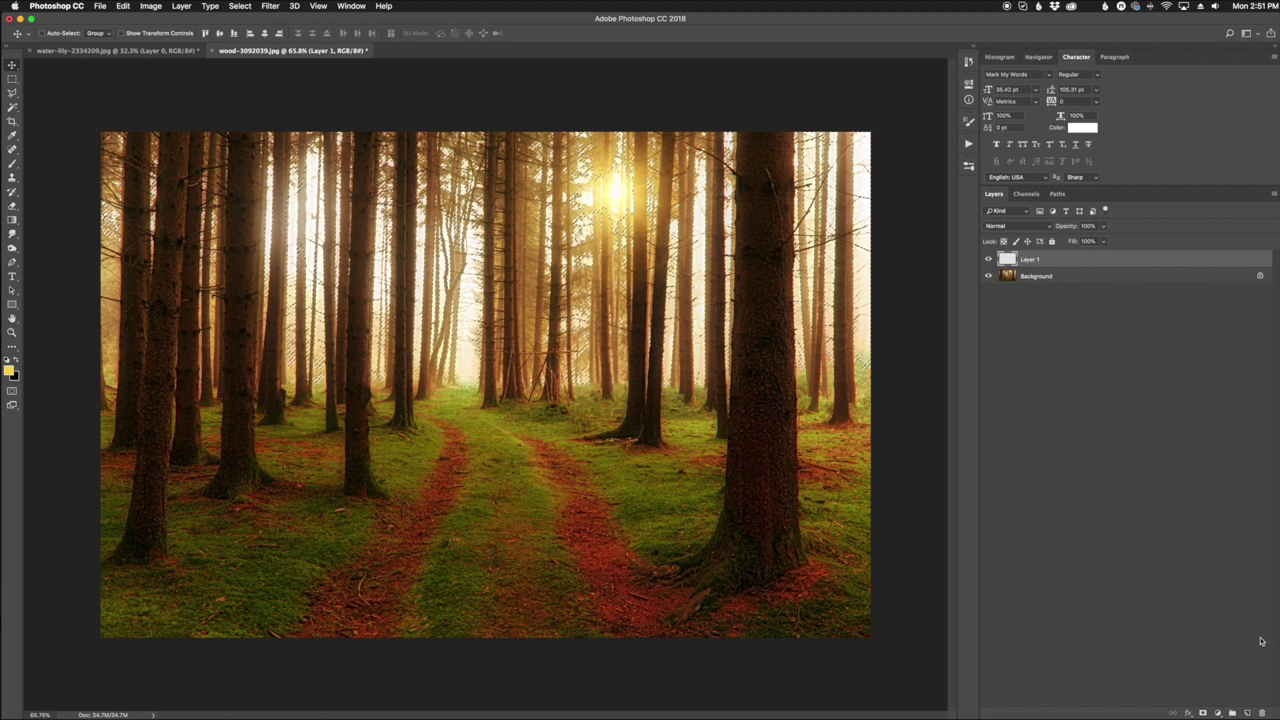
{"action": "key", "text": "super+v"}
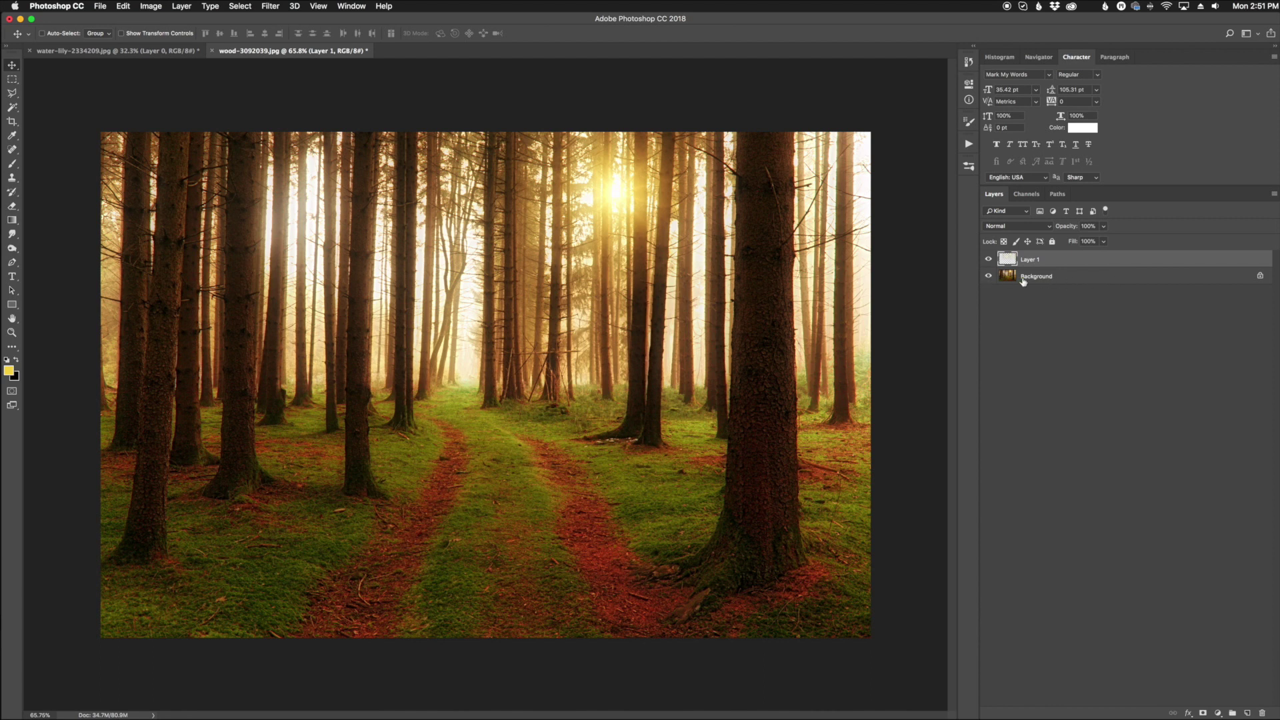
{"action": "left_click", "coordinate": [989, 276]}
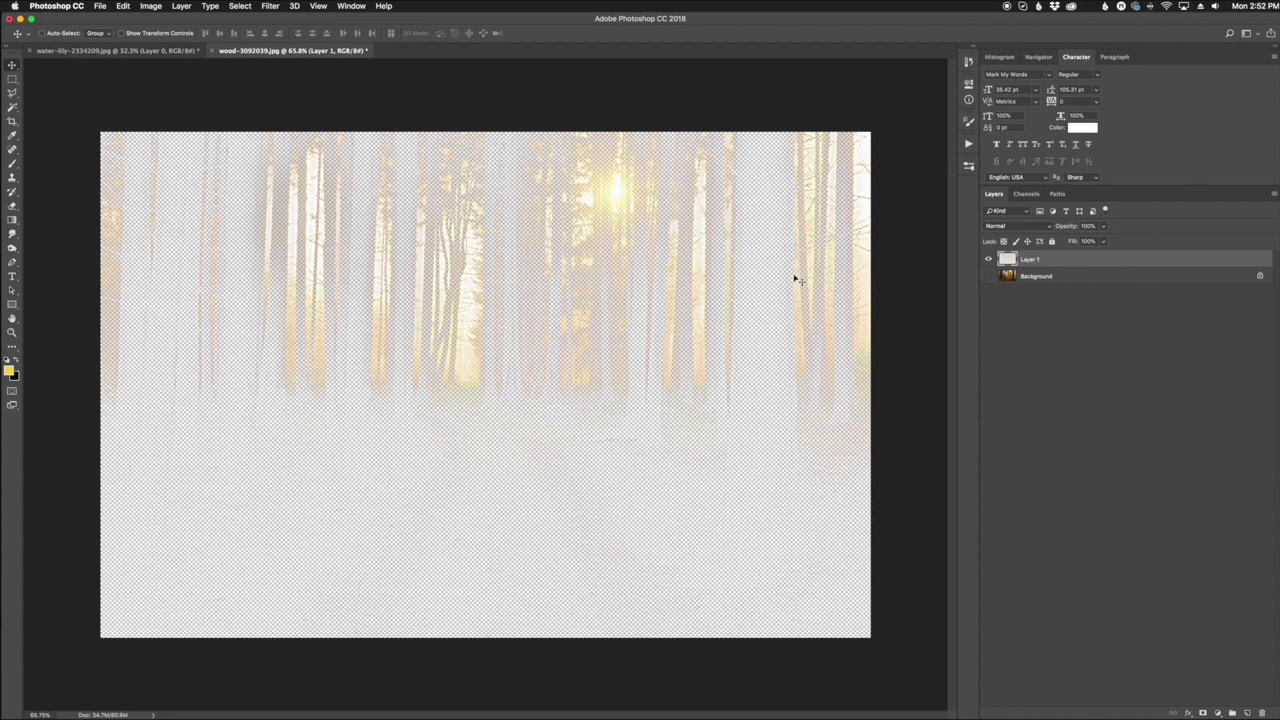
{"action": "left_click", "coordinate": [988, 277]}
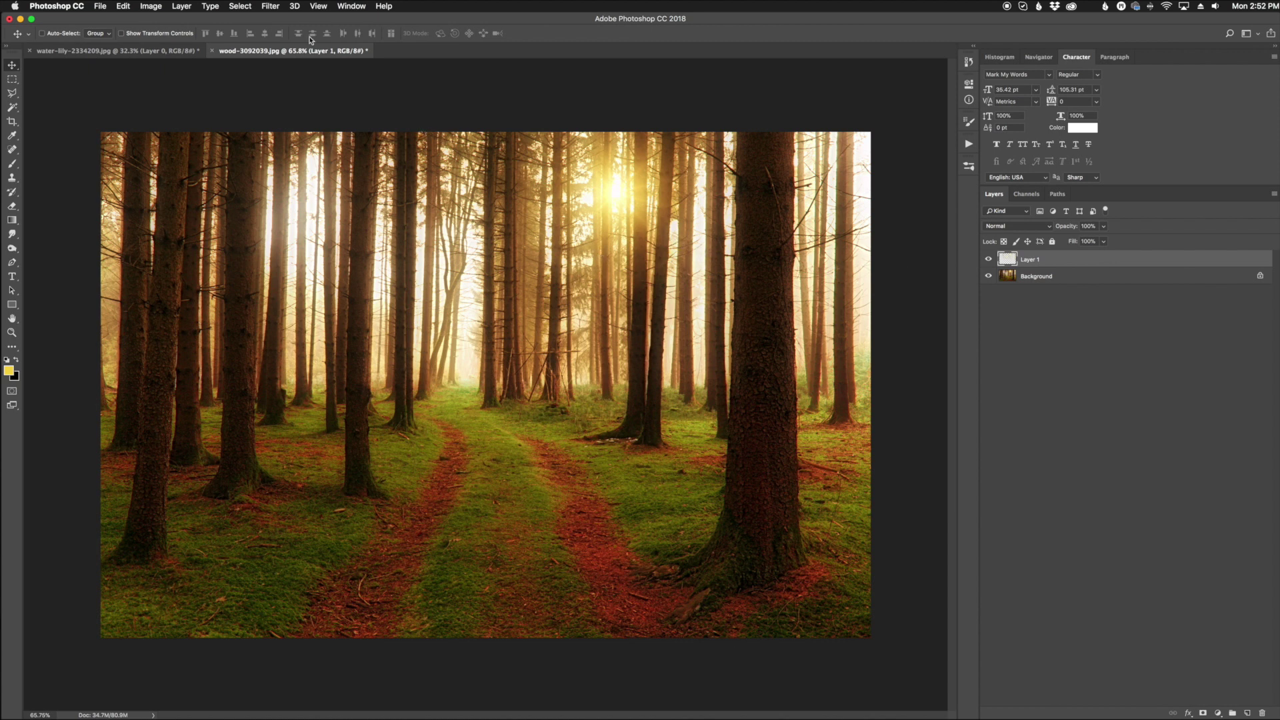
{"action": "left_click", "coordinate": [270, 6]}
Apply a Zoom Radial Blur at Amount 100 to Layer 1, centred on the sun
{"action": "mouse_move", "coordinate": [300, 136]}
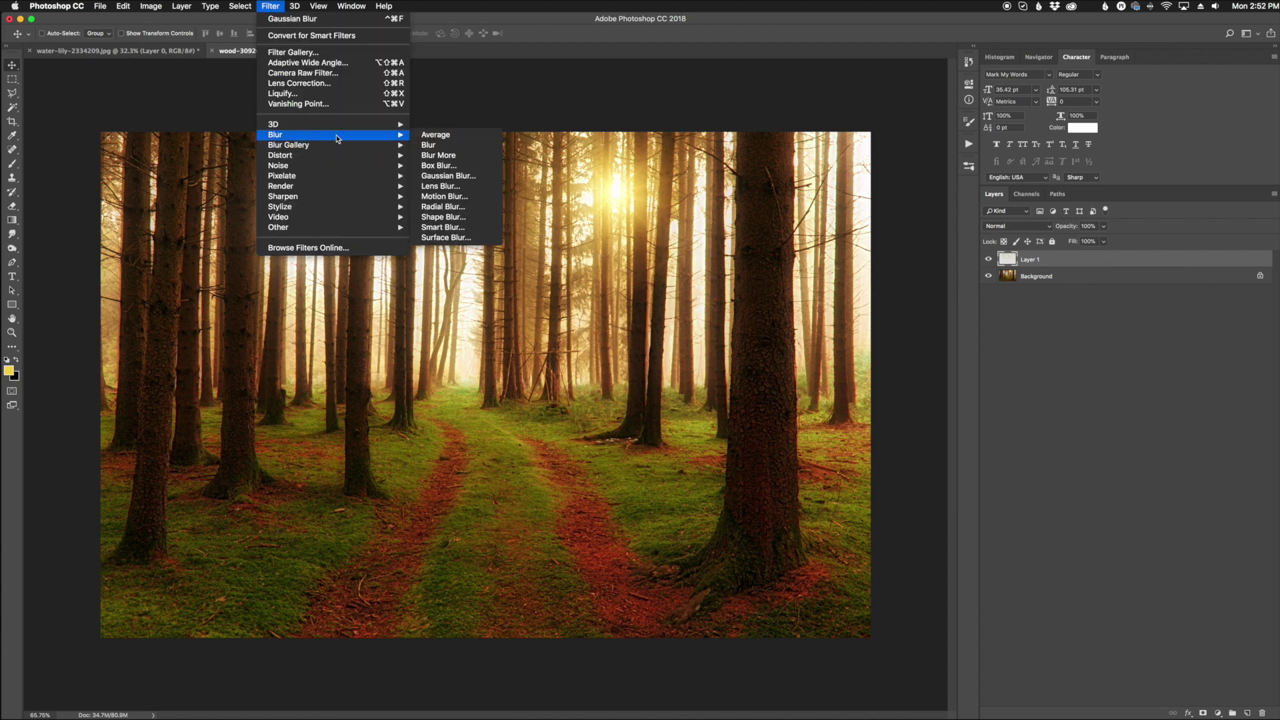
{"action": "left_click", "coordinate": [446, 207]}
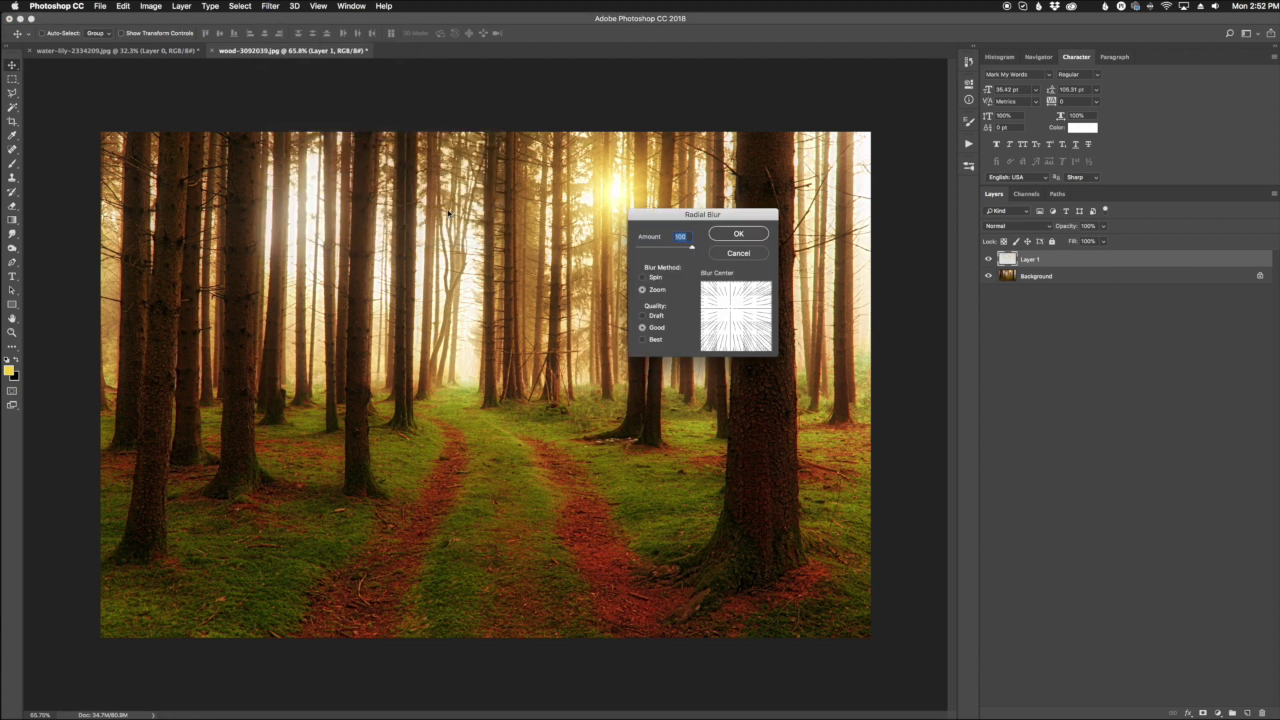
{"action": "left_click", "coordinate": [642, 277]}
{"action": "left_click", "coordinate": [642, 290]}
{"action": "mouse_move", "coordinate": [731, 308]}
{"action": "left_mouse_down"}
{"action": "mouse_move", "coordinate": [727, 333]}
{"action": "mouse_move", "coordinate": [737, 301]}
{"action": "left_mouse_up"}
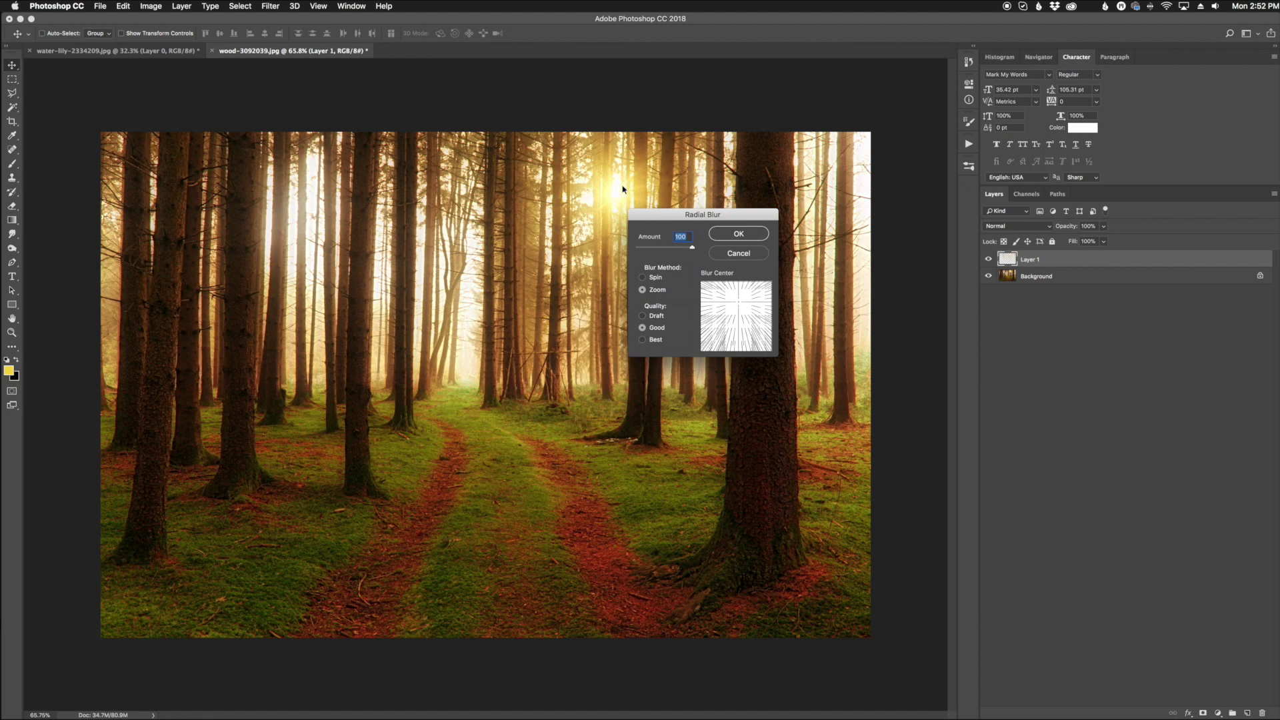
{"action": "left_click_drag", "start_coordinate": [735, 300], "coordinate": [744, 305]}
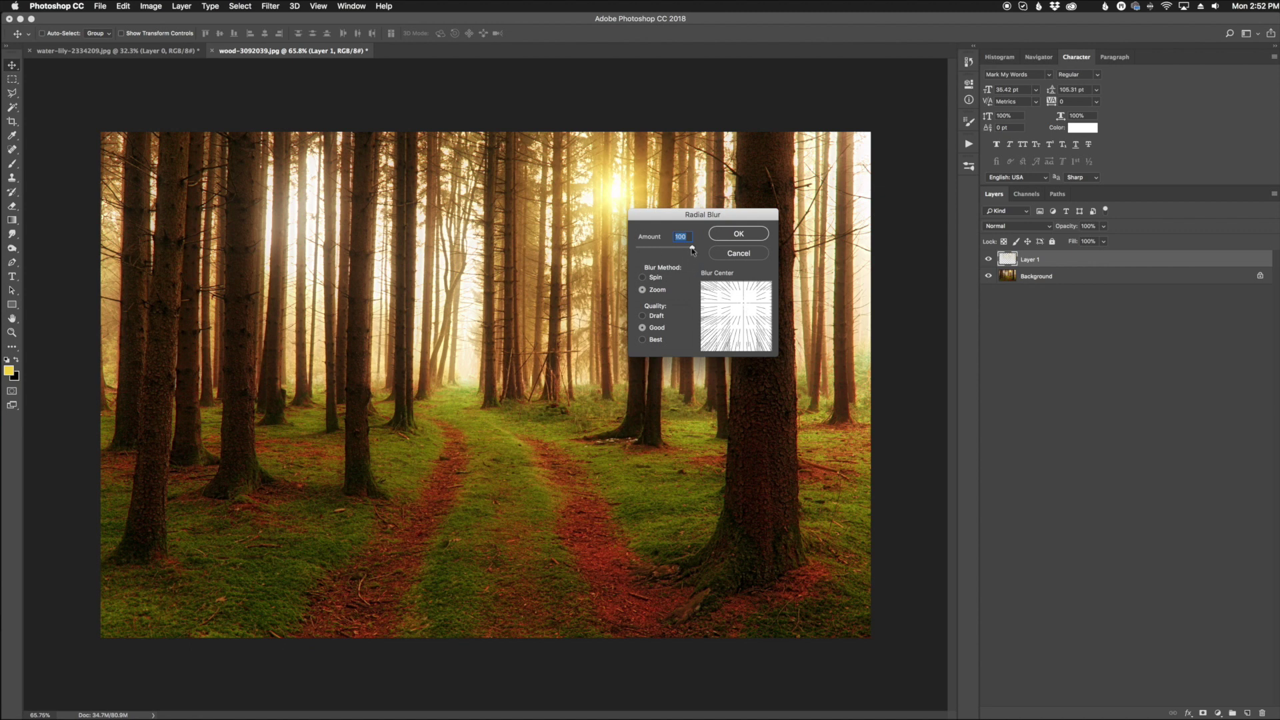
{"action": "left_click_drag", "start_coordinate": [692, 249], "coordinate": [724, 265]}
{"action": "left_click", "coordinate": [739, 235]}
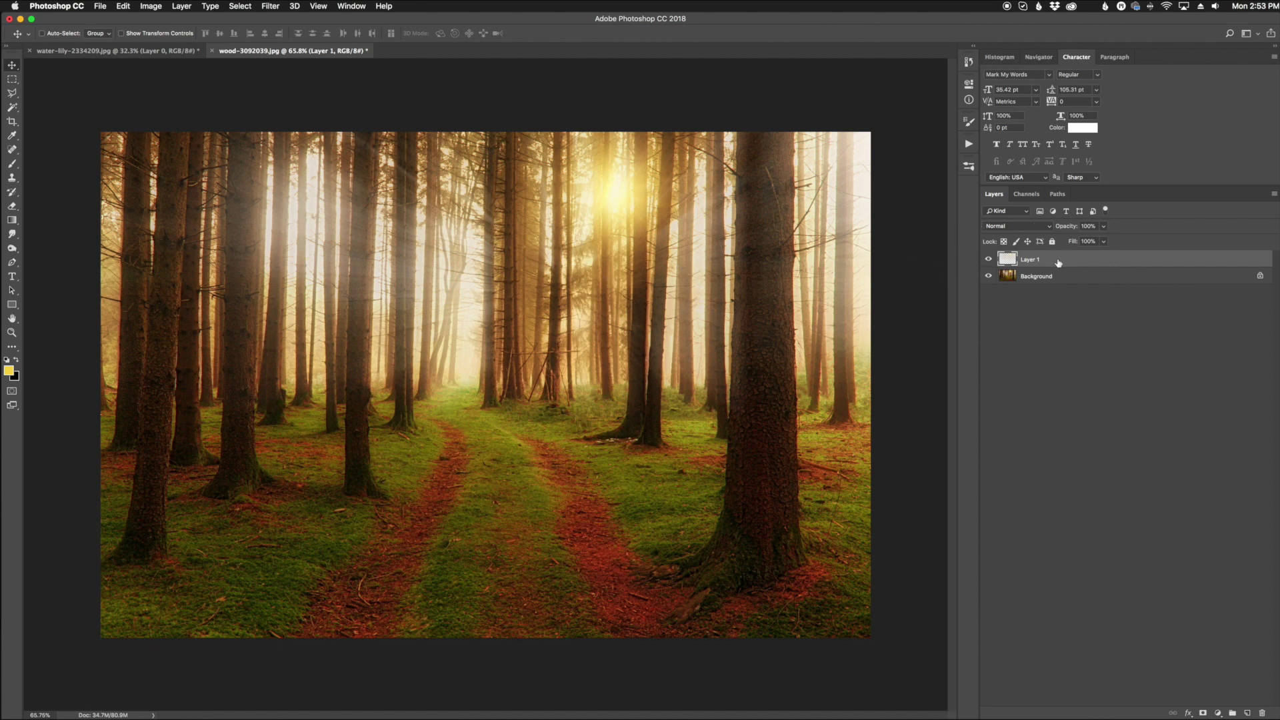
Duplicate Layer 1 and lower the Layer 1 copy's opacity to 30%
{"action": "left_click_drag", "start_coordinate": [1057, 262], "coordinate": [1252, 715]}
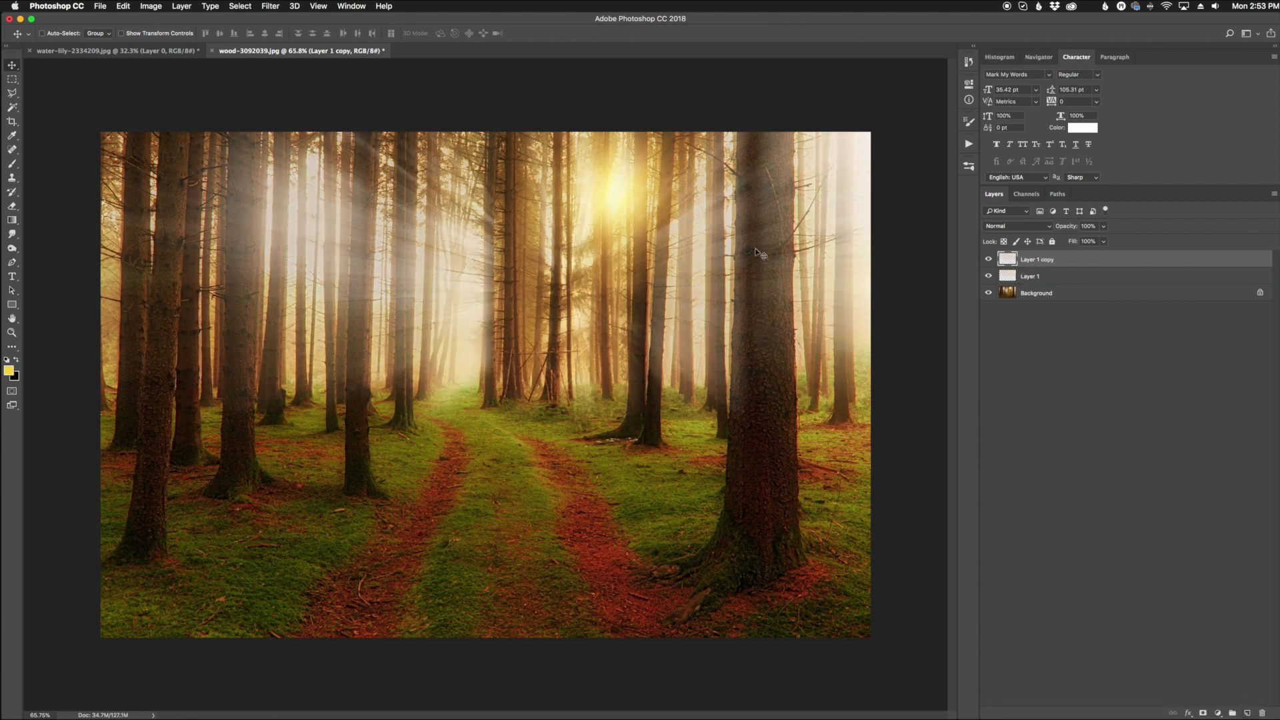
{"action": "left_click_drag", "start_coordinate": [1068, 227], "coordinate": [1032, 228]}
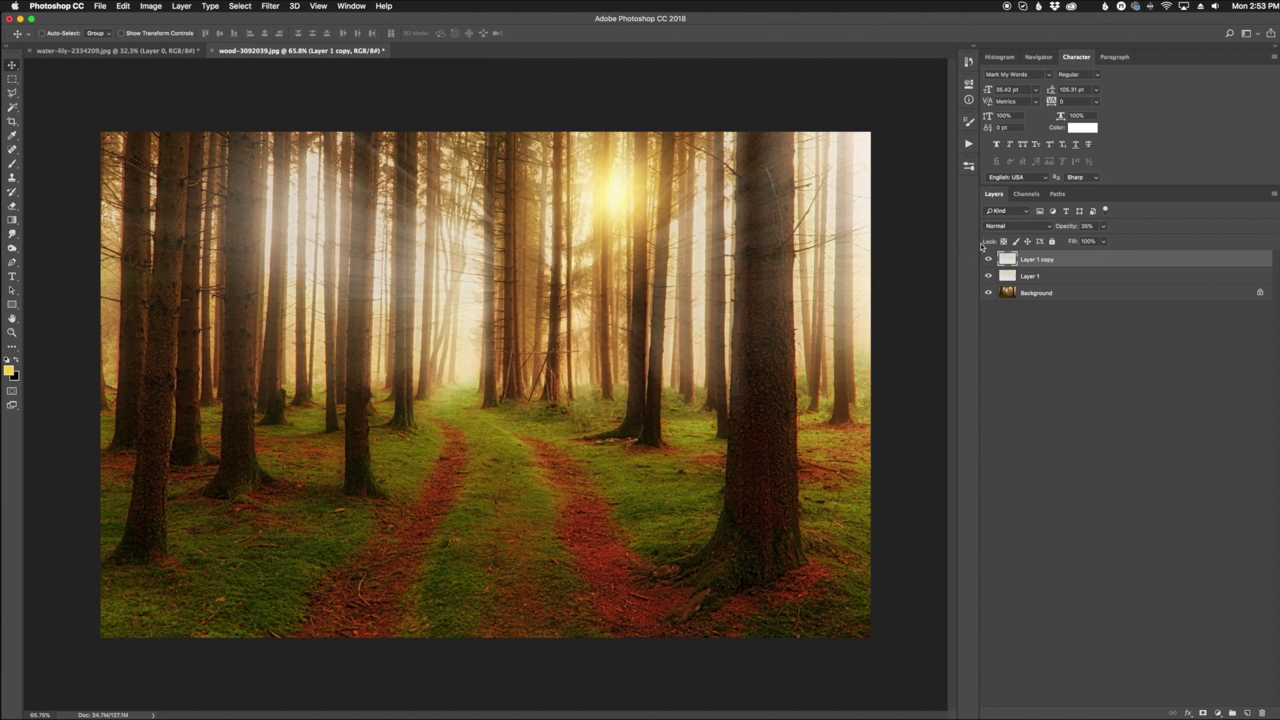
{"action": "left_click", "coordinate": [1058, 277], "text": "shift"}
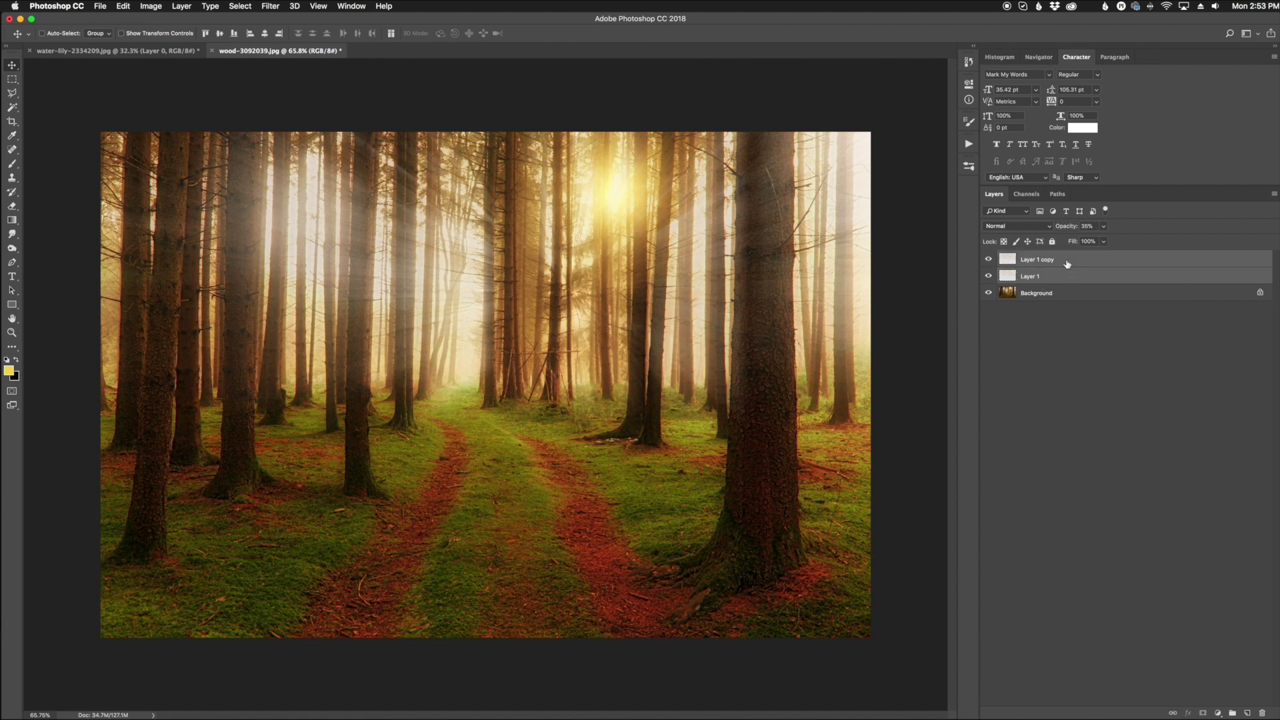
Group both ray layers and clip a Warming Filter (85) Photo Filter at 90% density to Group 1
{"action": "key", "text": "super+g"}
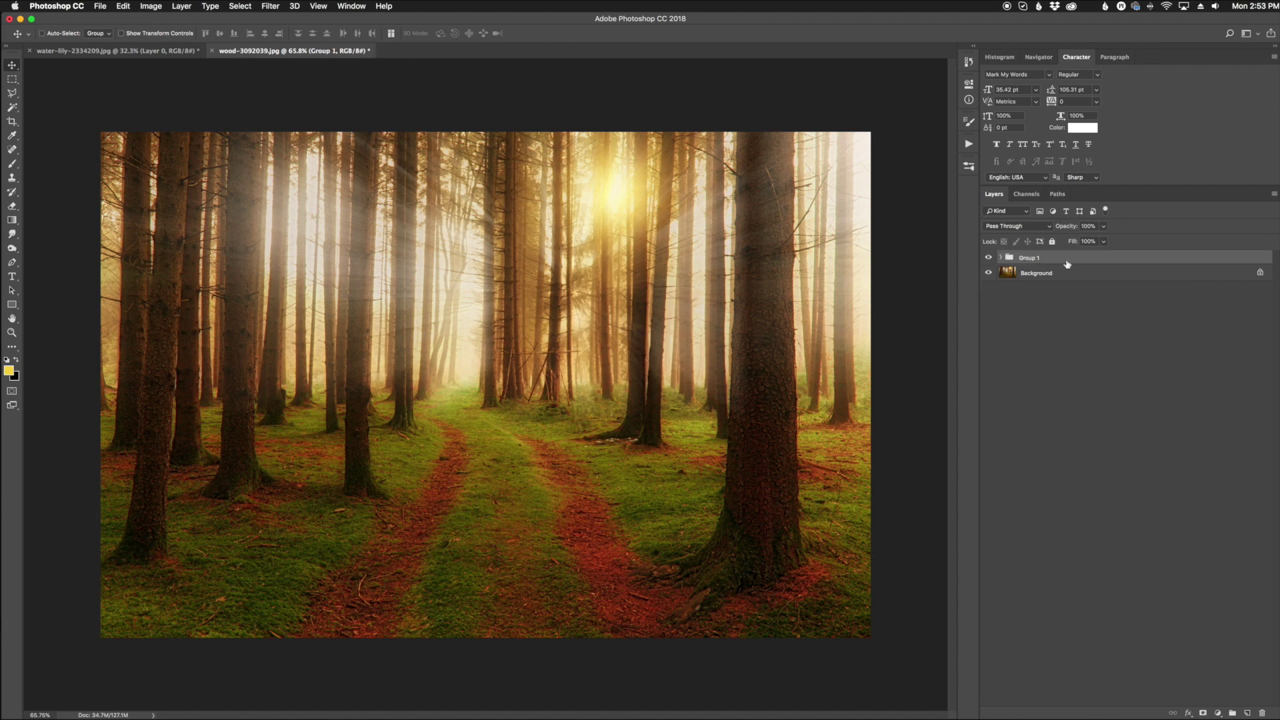
{"action": "left_click", "coordinate": [1218, 713]}
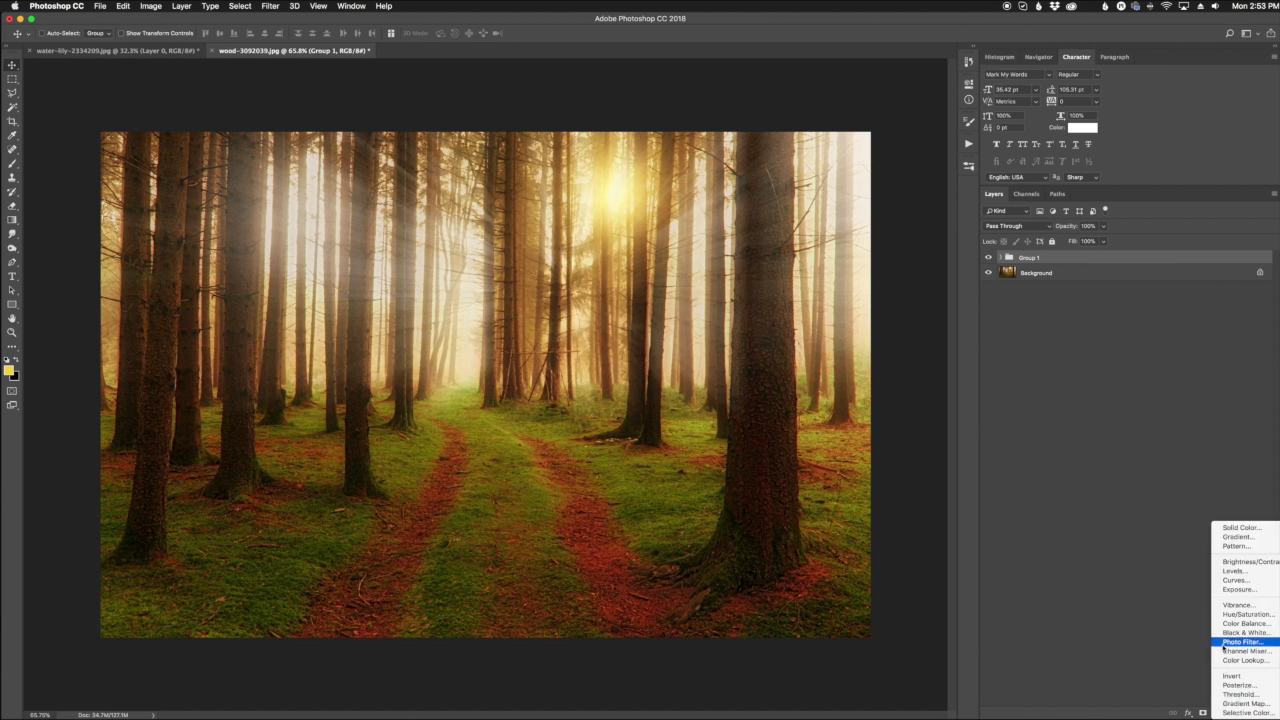
{"action": "left_click", "coordinate": [1224, 644]}
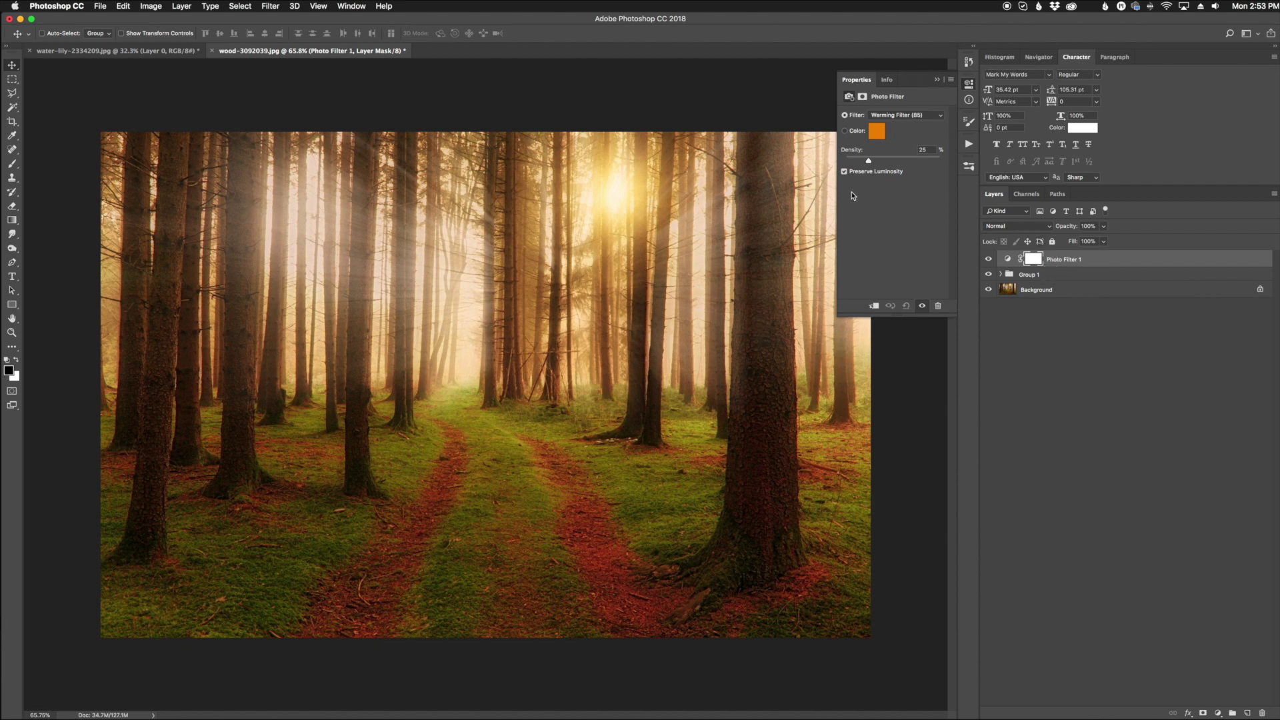
{"action": "left_click", "coordinate": [1053, 266], "text": "alt"}
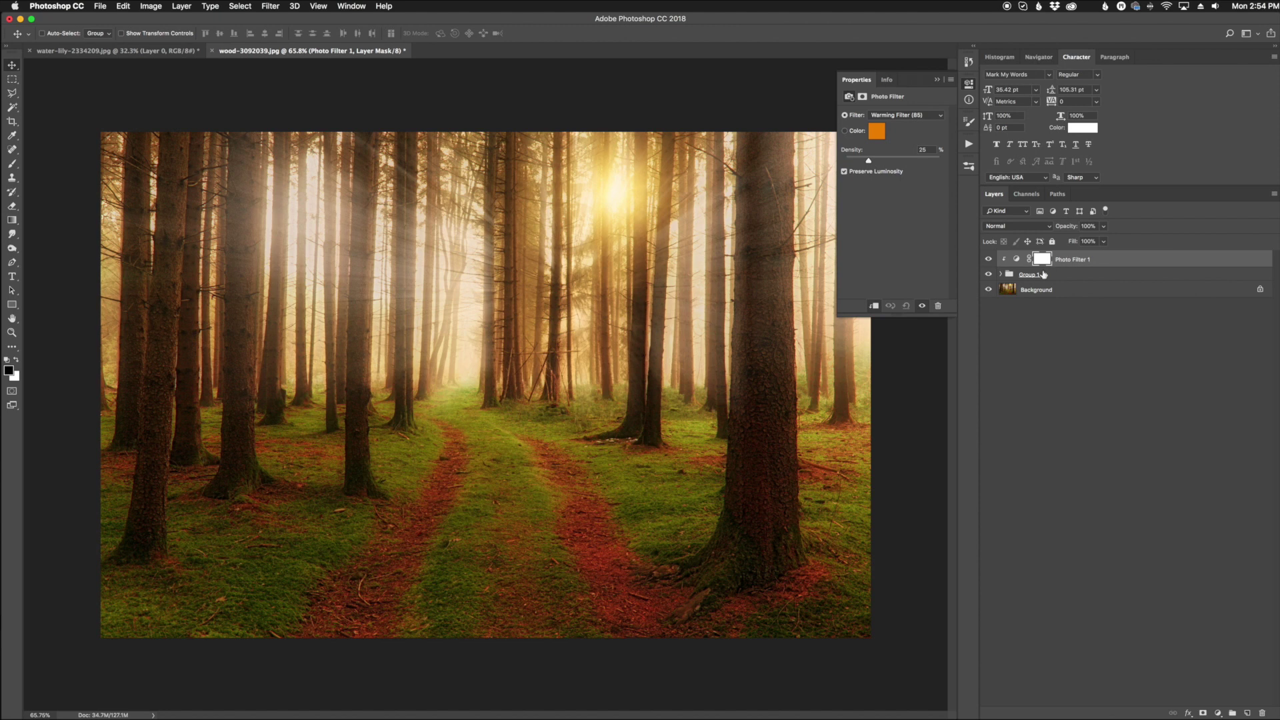
{"action": "left_click_drag", "start_coordinate": [870, 162], "coordinate": [925, 162]}
{"action": "left_click_drag", "start_coordinate": [924, 162], "coordinate": [931, 162]}
{"action": "left_click", "coordinate": [937, 79]}
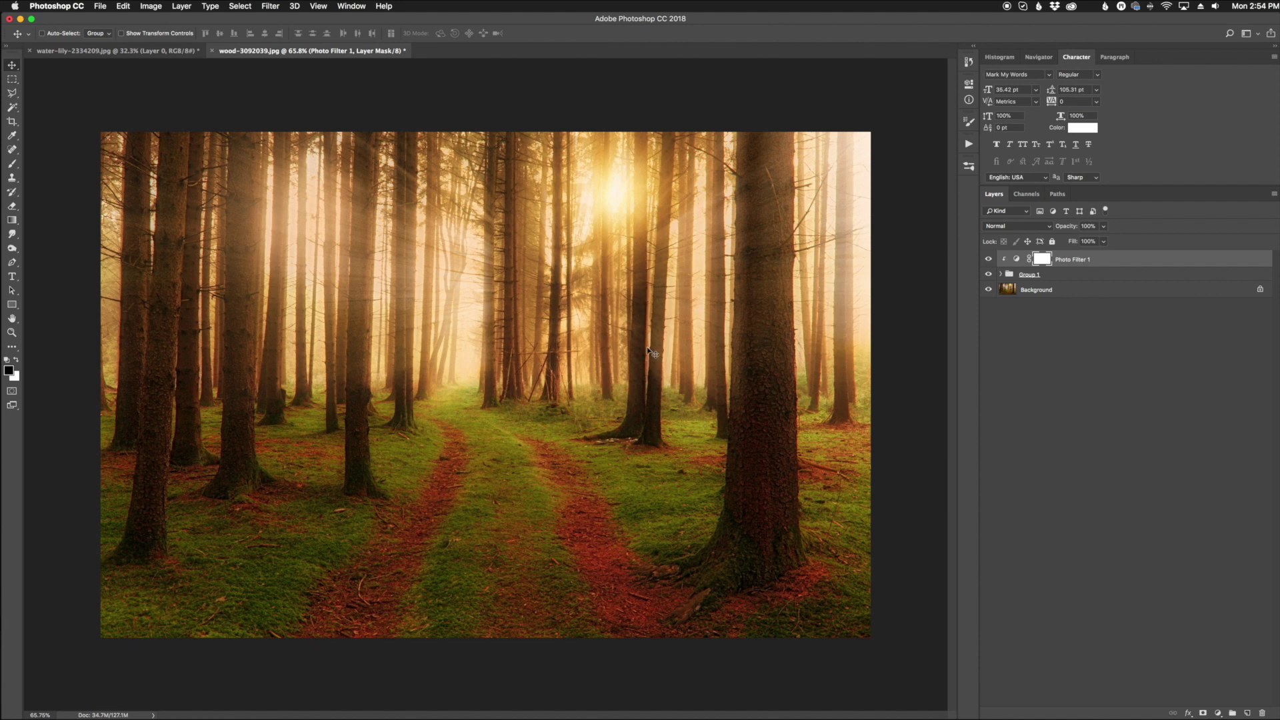
Select Group 1 and hide then reshow Group 1 and Photo Filter 1 to compare the effect
{"action": "left_click", "coordinate": [1059, 276]}
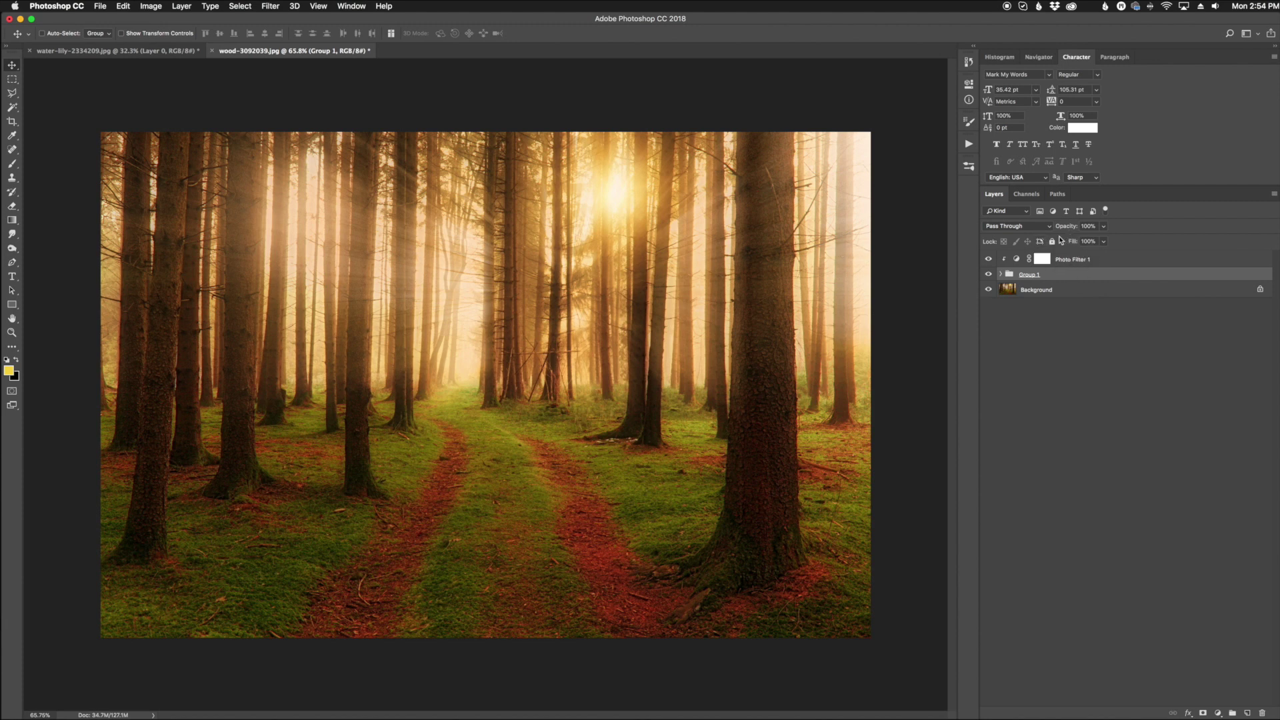
{"action": "left_click_drag", "start_coordinate": [989, 259], "coordinate": [988, 284]}
{"action": "left_click", "coordinate": [988, 274]}
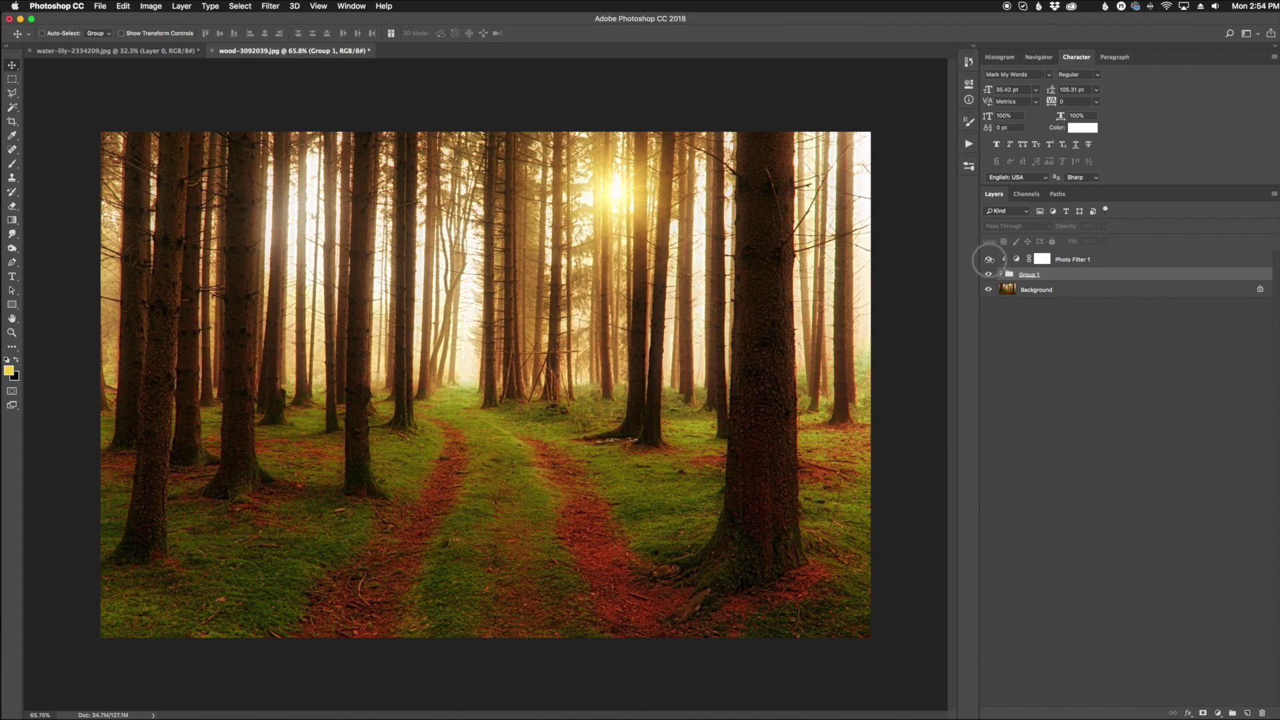
{"action": "left_click", "coordinate": [988, 260]}
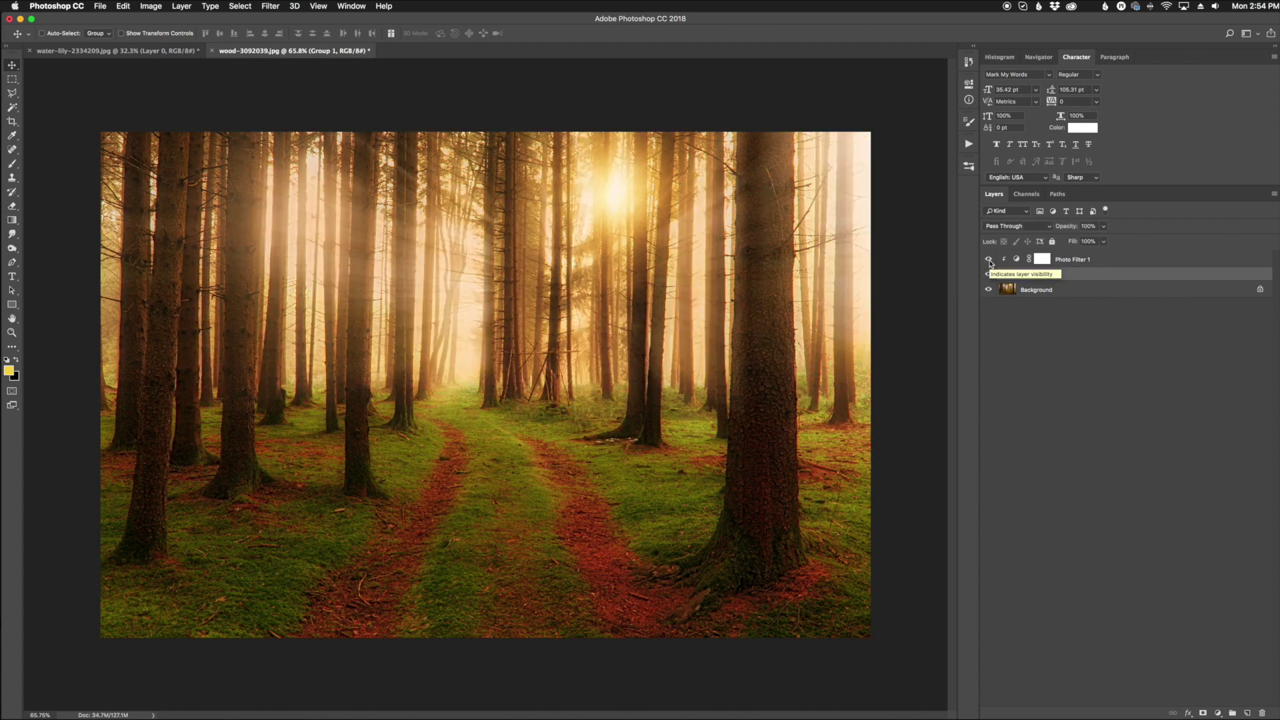